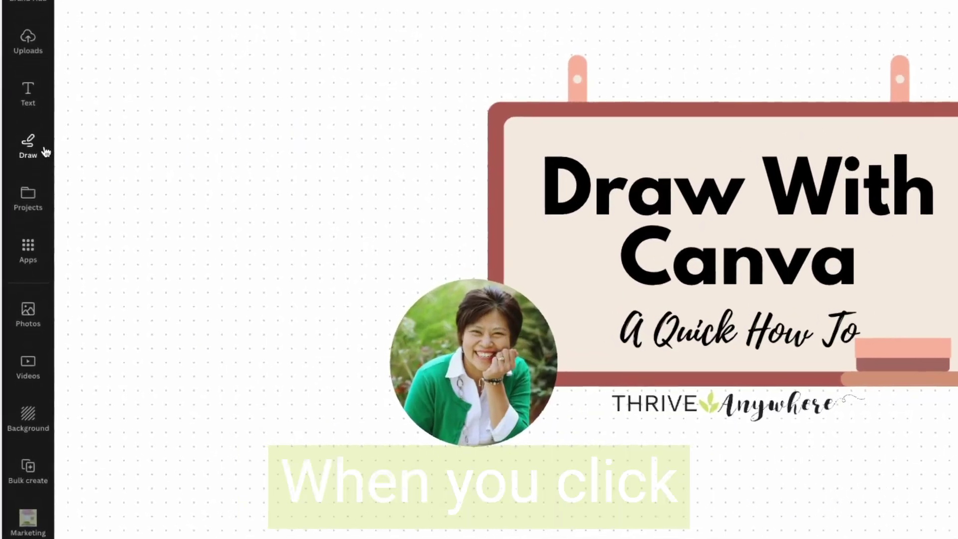
Open the drawing tools and review the colour palette and the stroke weight and transparency settings
click(45, 175)
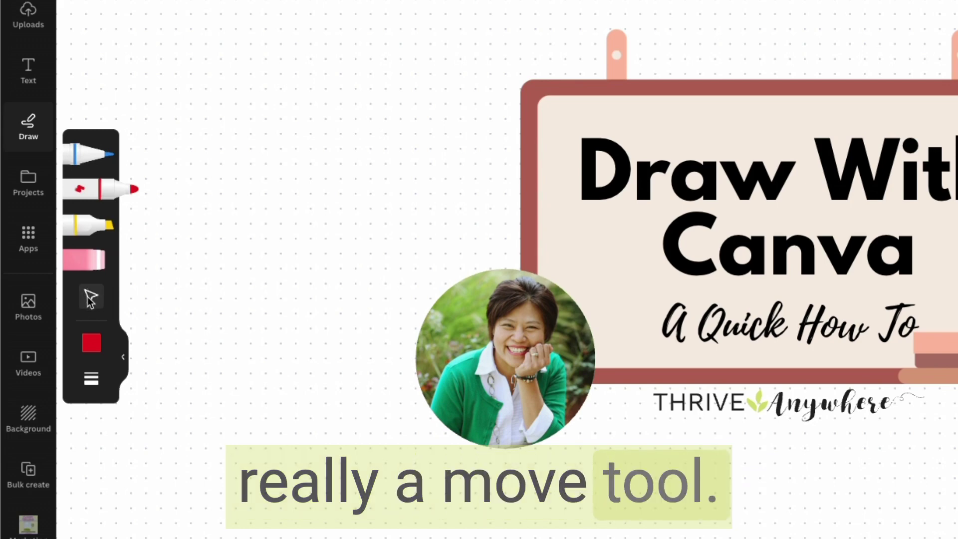
click(92, 343)
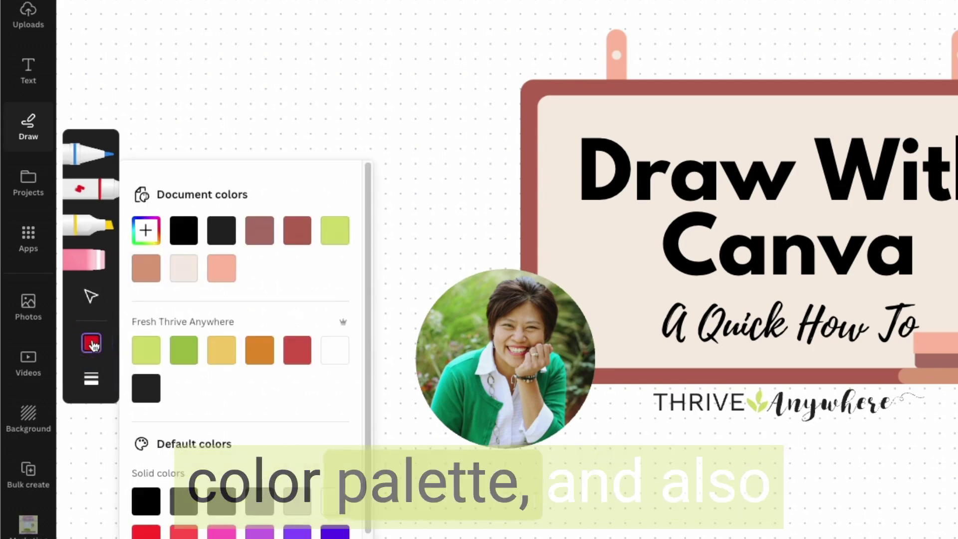
click(91, 379)
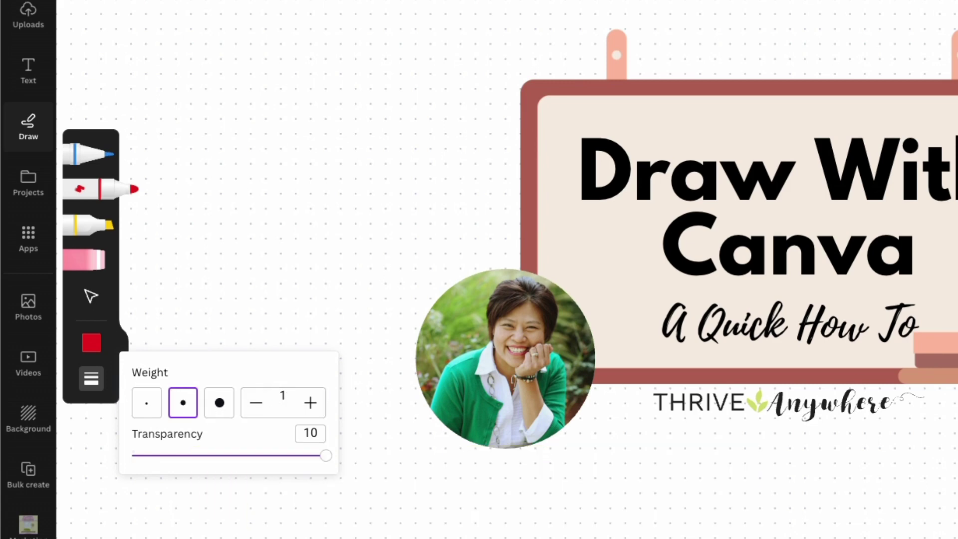
Pick the red marker and draw a freehand circle left of the title graphic
click(91, 190)
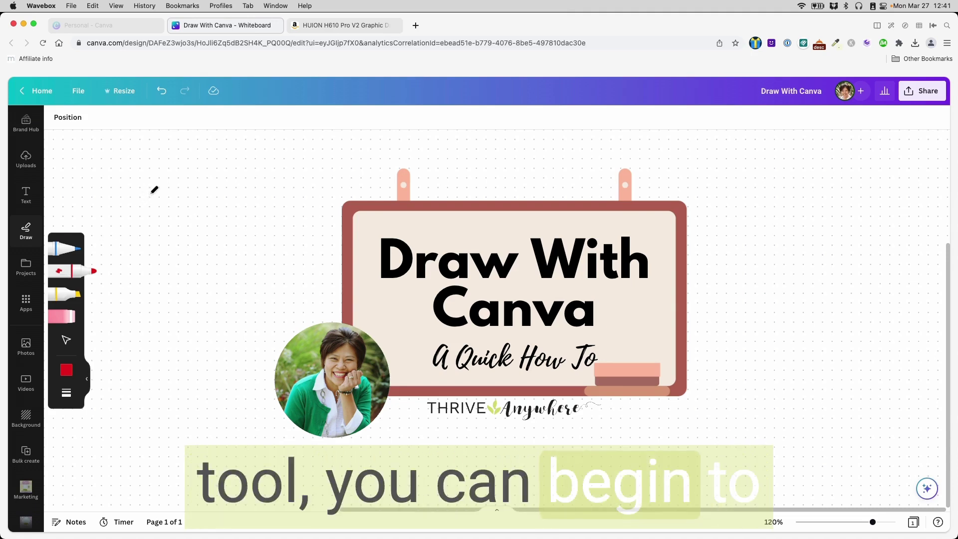
mouse_move(148, 194)
mouse_down()
mouse_move(231, 172)
mouse_move(279, 201)
mouse_move(256, 294)
mouse_move(213, 312)
mouse_move(152, 280)
mouse_move(150, 195)
mouse_up()
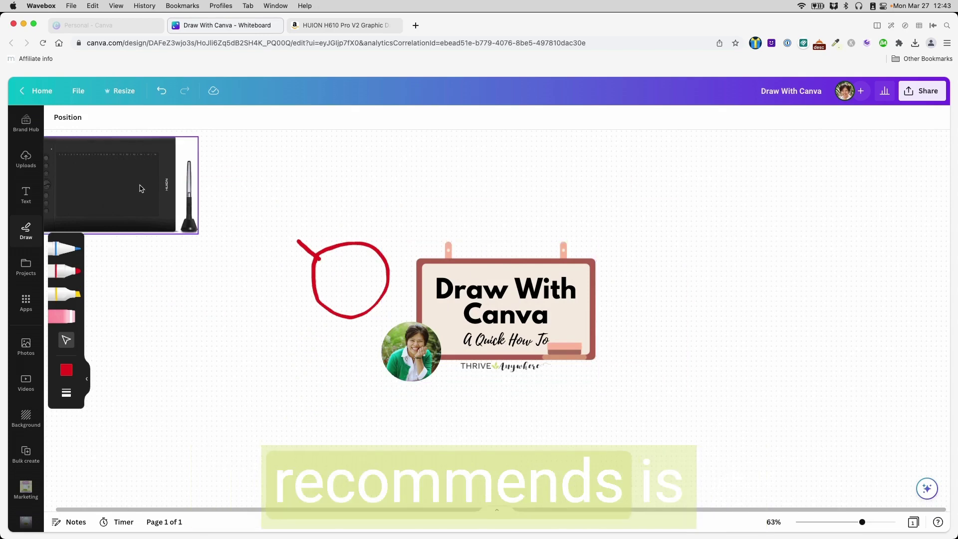
Drag the drawing-tablet image right so it sits fully on the whiteboard above the circle
drag(140, 189, 220, 189)
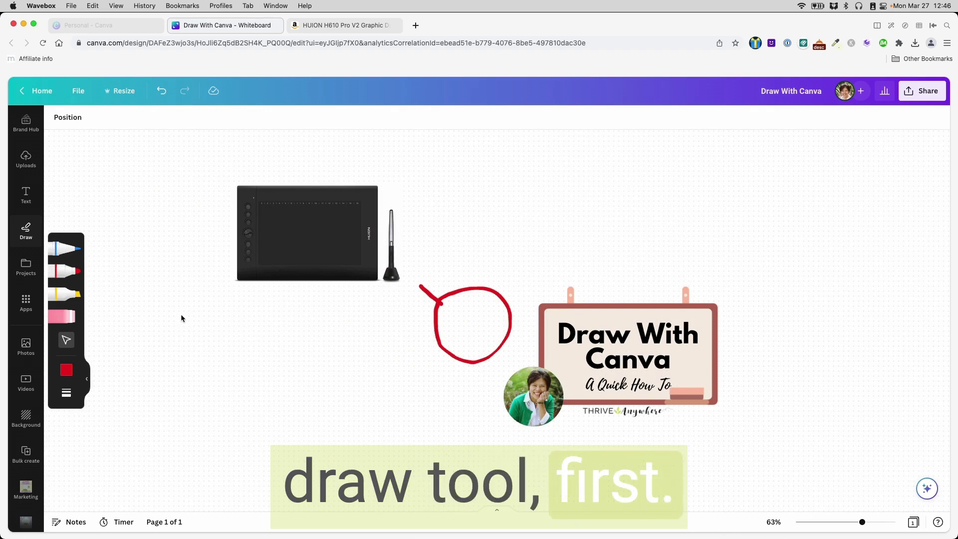
click(63, 245)
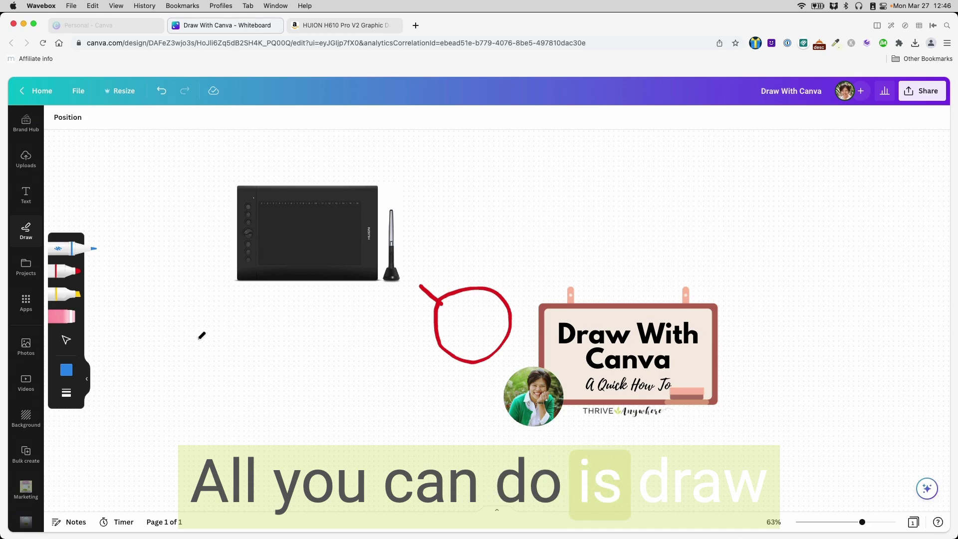
drag(197, 341, 232, 322)
click(66, 297)
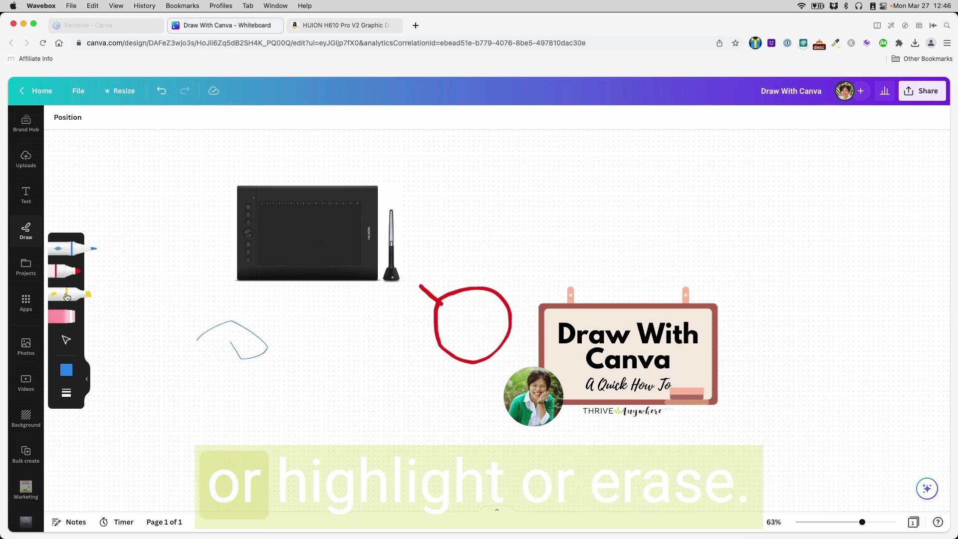
click(501, 343)
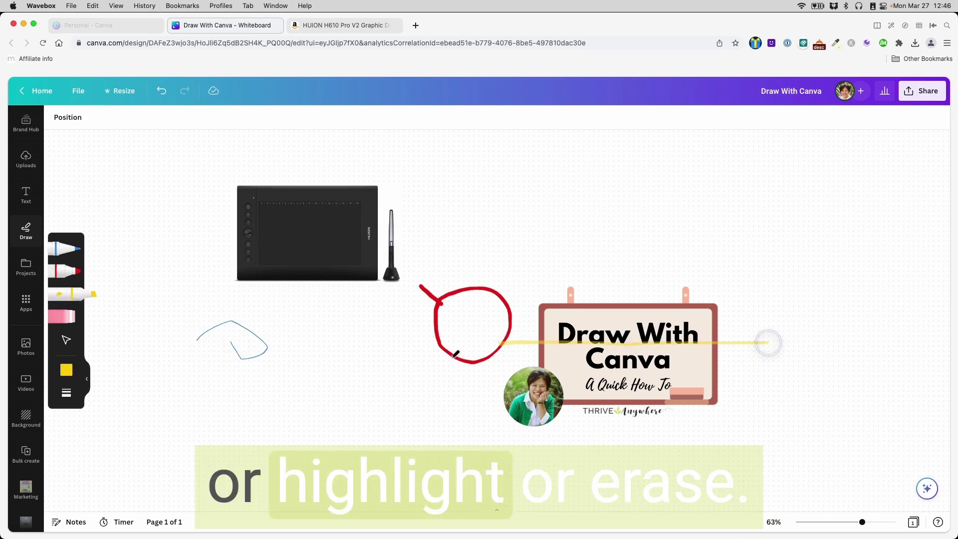
click(79, 319)
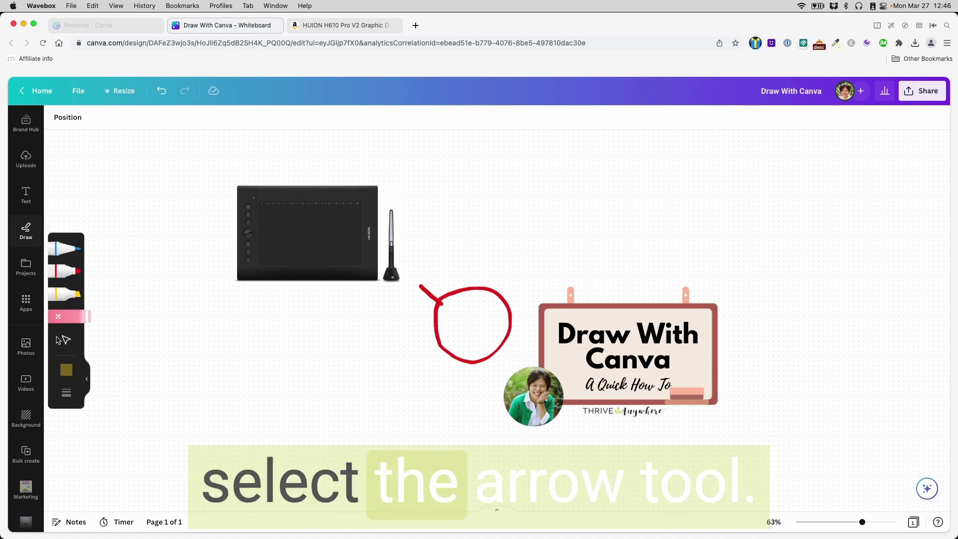
With the select tool, drag the red circle down and left beneath the tablet picture
click(60, 341)
click(452, 306)
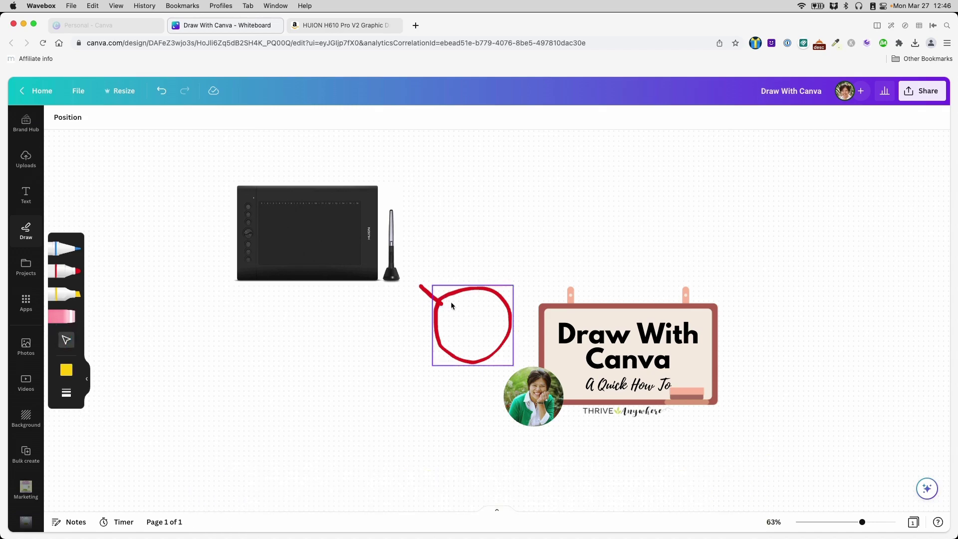
drag(457, 303, 313, 343)
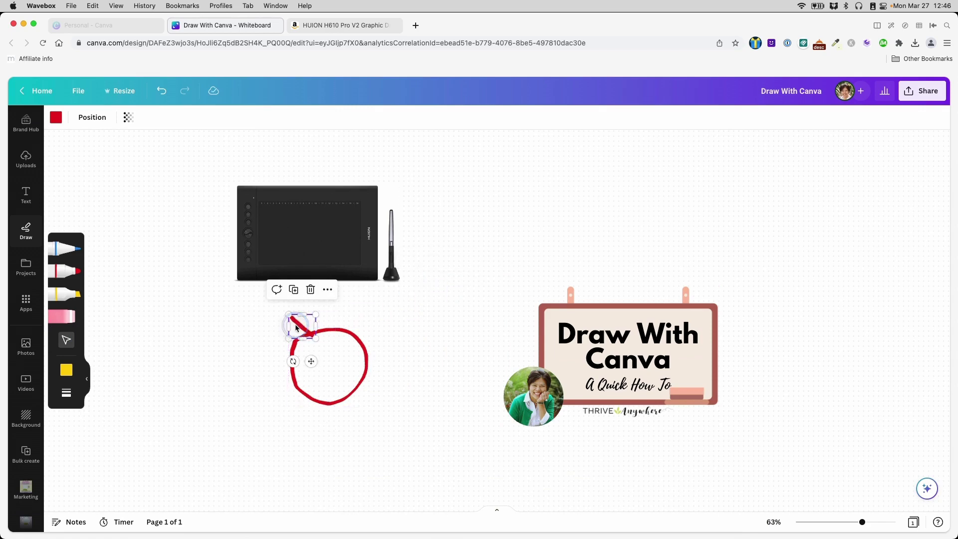
click(218, 332)
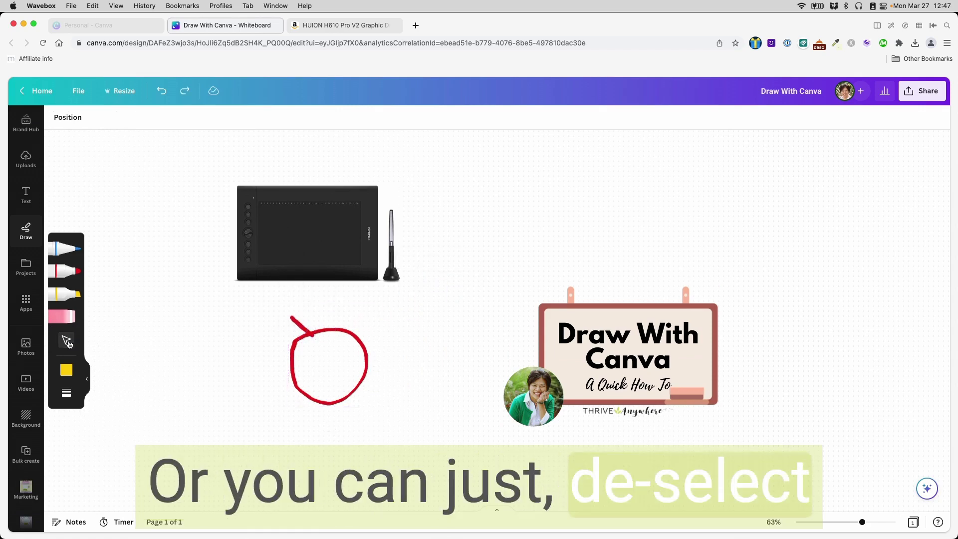
click(321, 329)
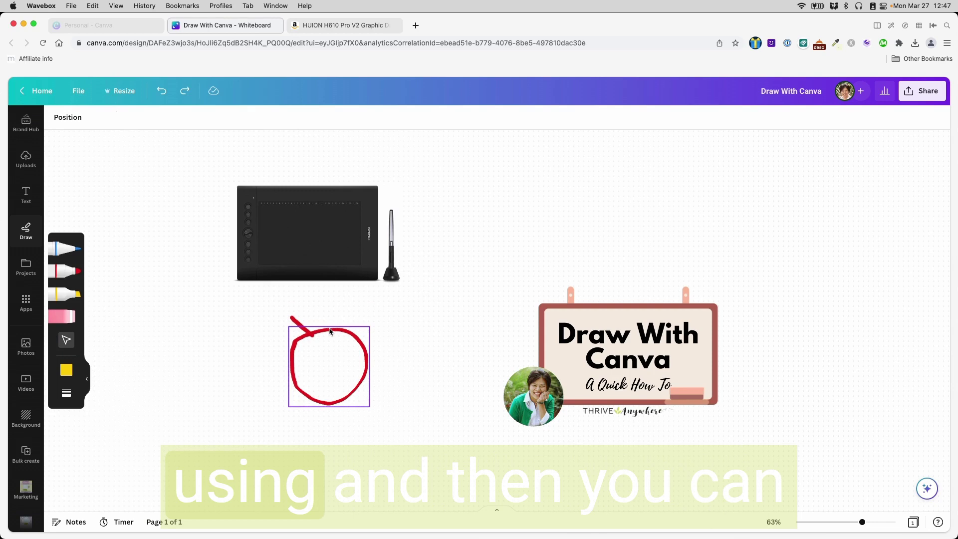
click(302, 325)
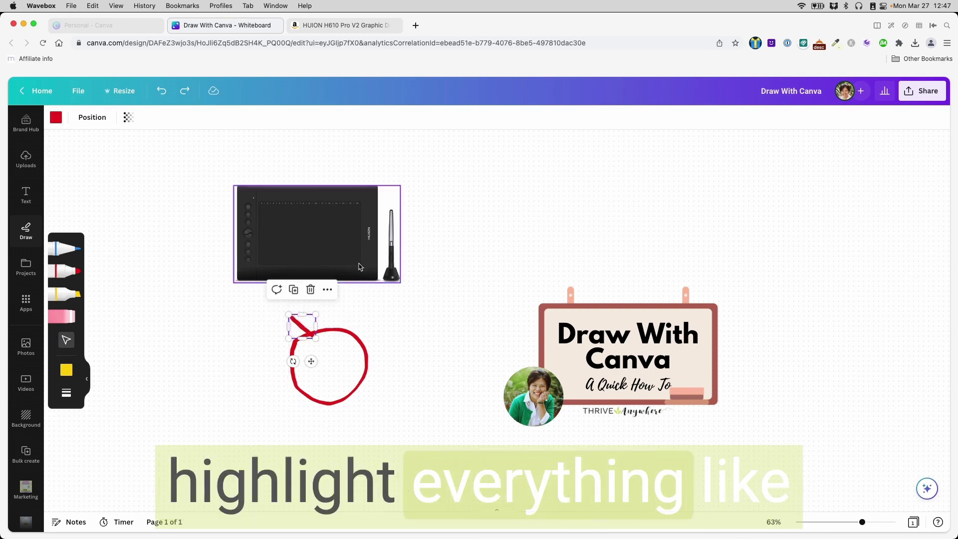
click(608, 321)
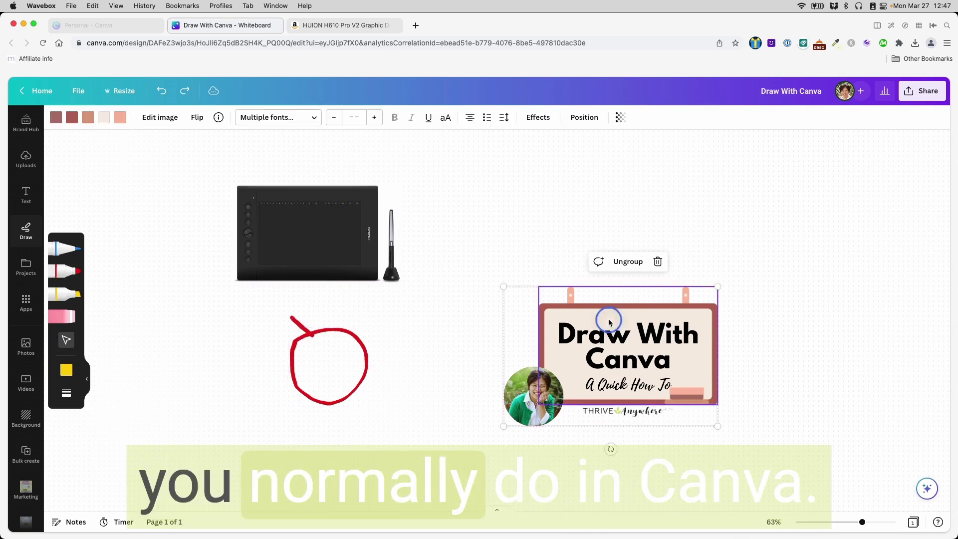
click(430, 339)
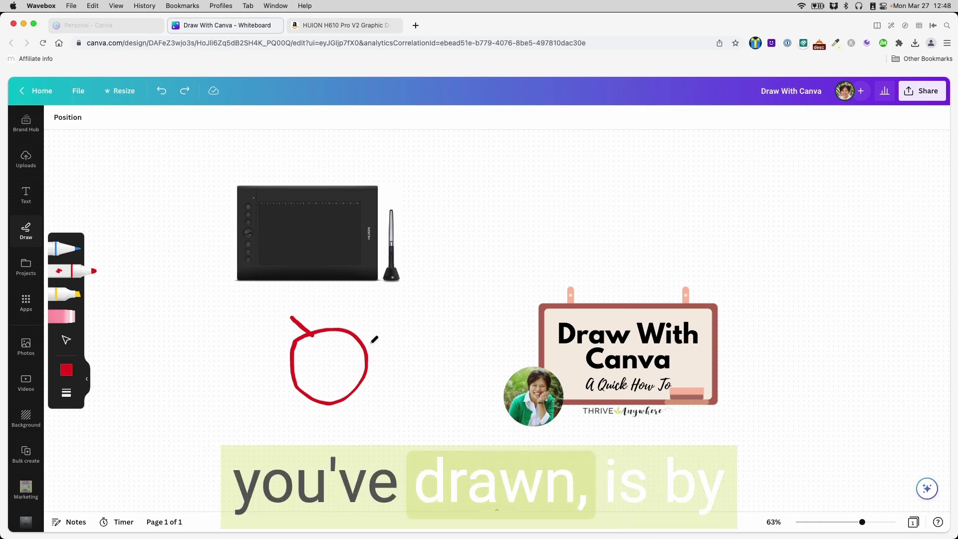
Nudge the red circle slightly further left beneath the tablet picture
click(29, 132)
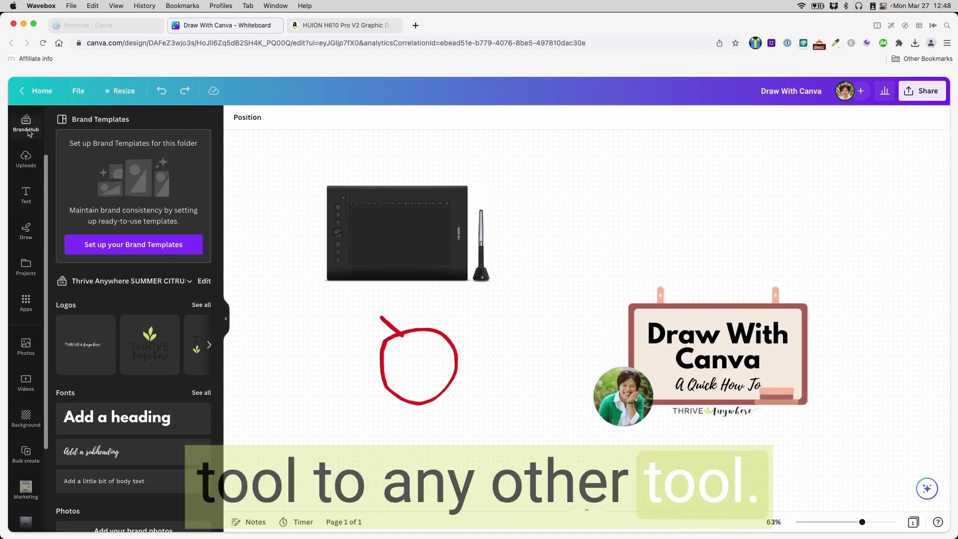
click(391, 319)
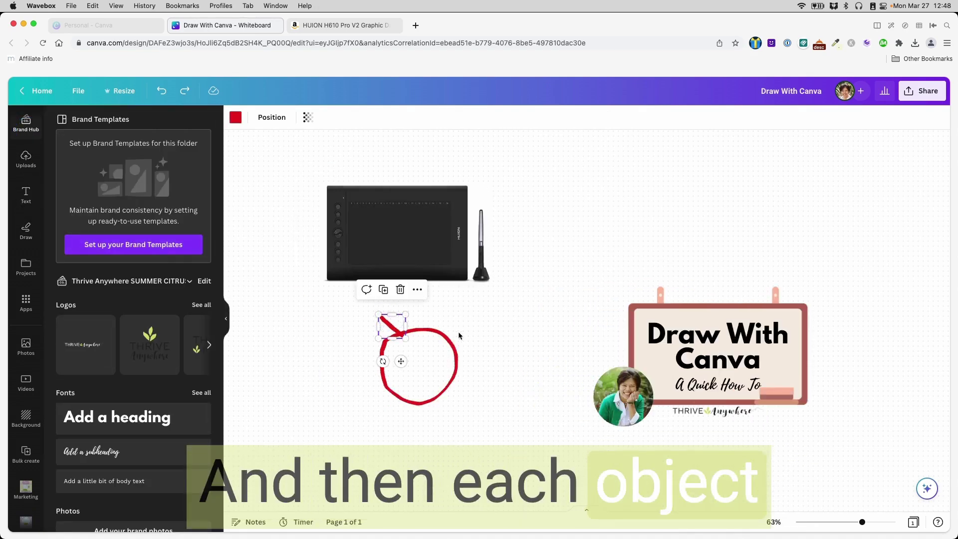
mouse_move(448, 338)
mouse_down()
mouse_move(509, 349)
mouse_move(409, 334)
mouse_move(428, 337)
mouse_up()
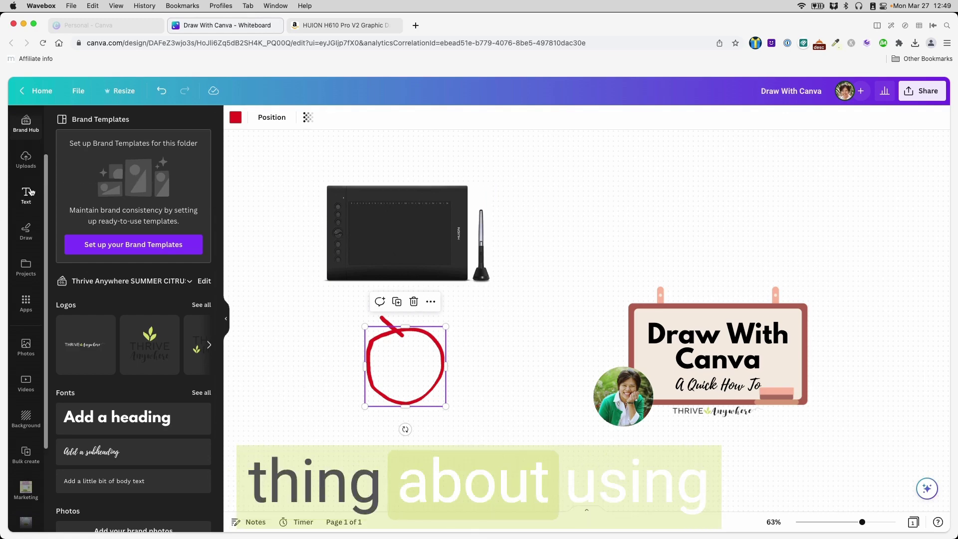
scroll(31, 192, up, 2)
Search Elements for arrows and add the first arrow graphic to the board
click(30, 165)
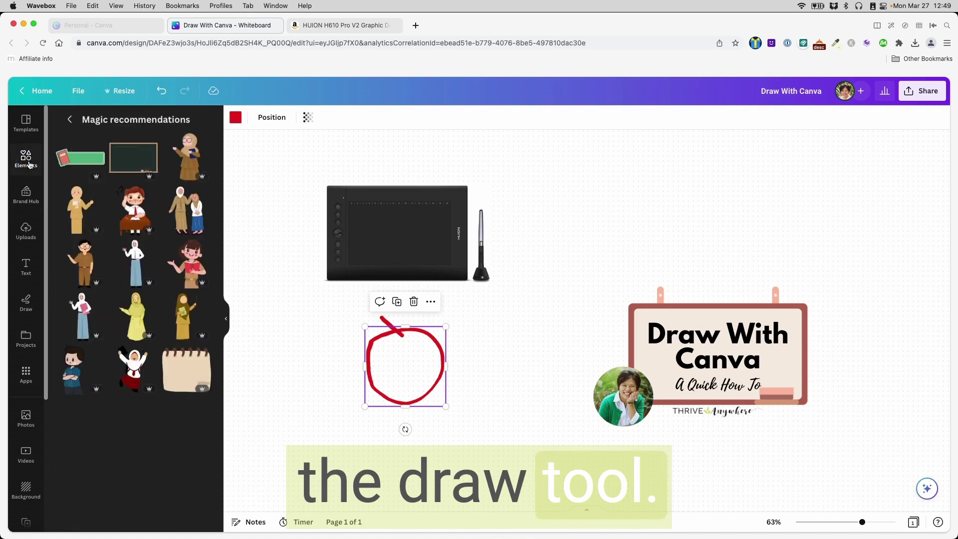
click(70, 119)
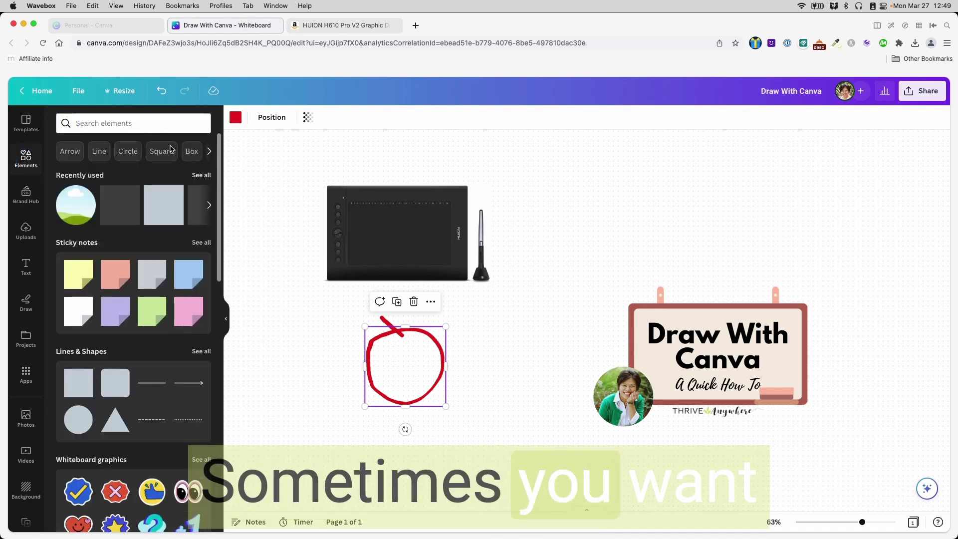
click(73, 158)
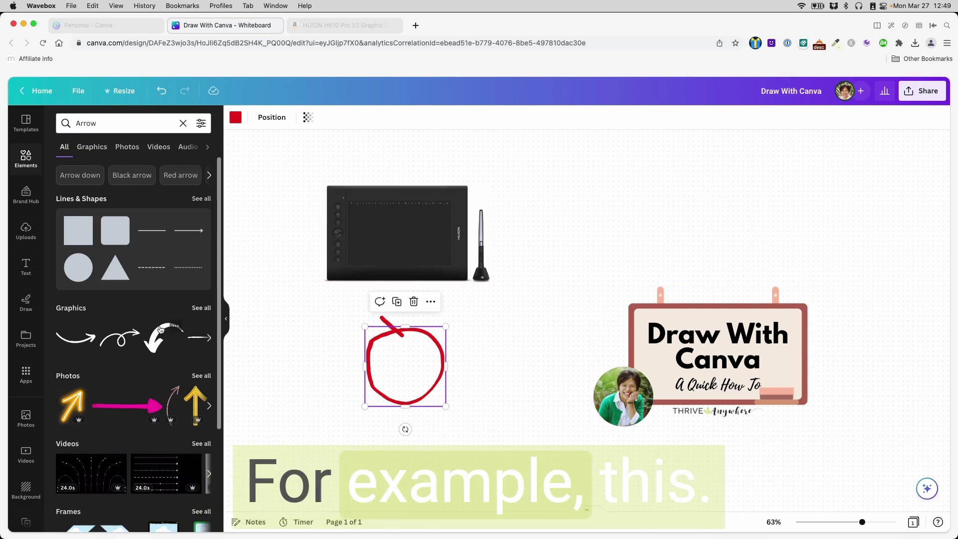
click(81, 336)
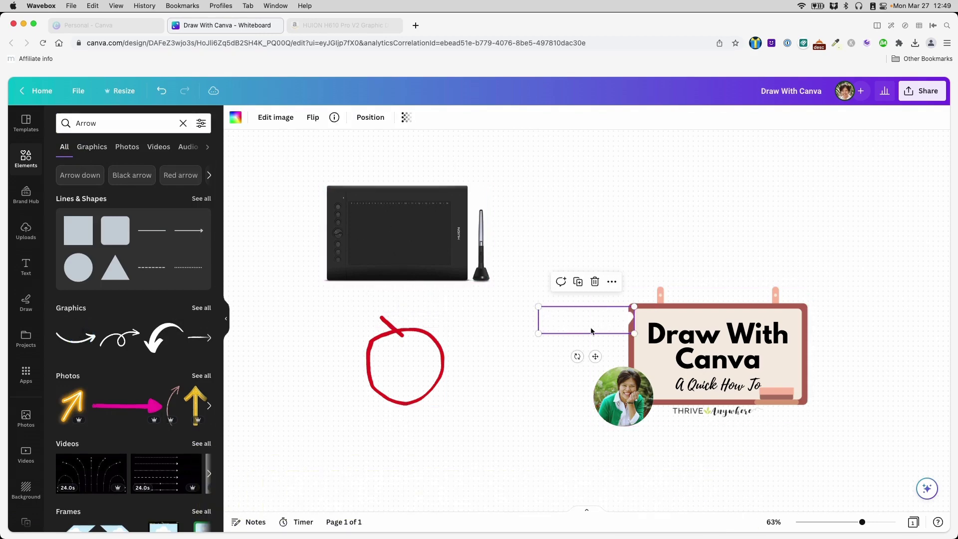
Recolour the arrow lime green, rotate it toward the tablet and stretch it from the sign
click(236, 117)
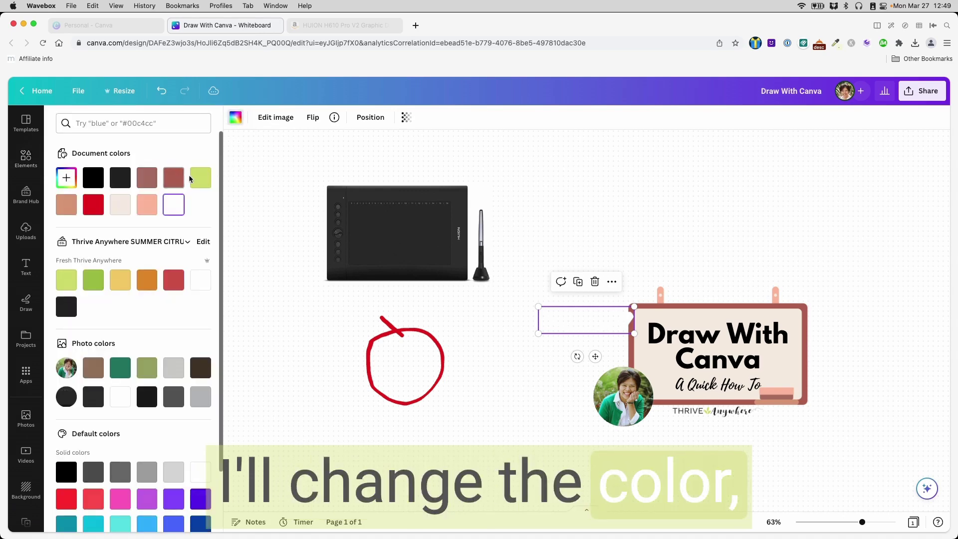
click(200, 177)
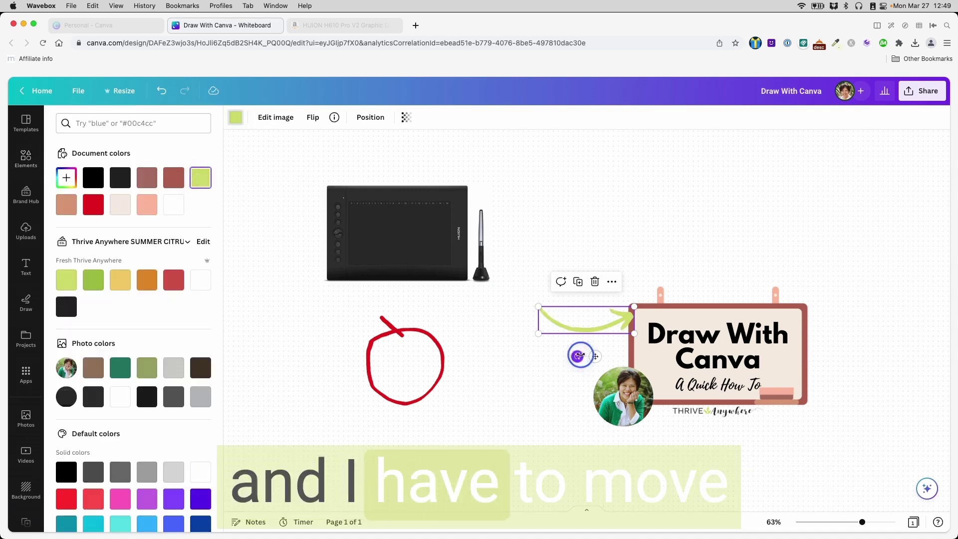
drag(578, 356, 521, 192)
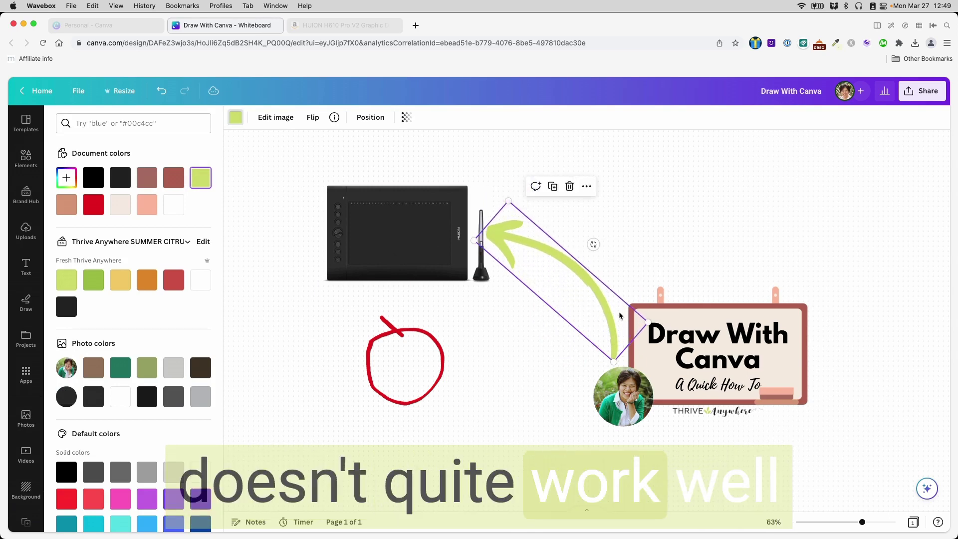
mouse_move(609, 310)
mouse_down()
mouse_move(613, 302)
mouse_move(609, 312)
mouse_up()
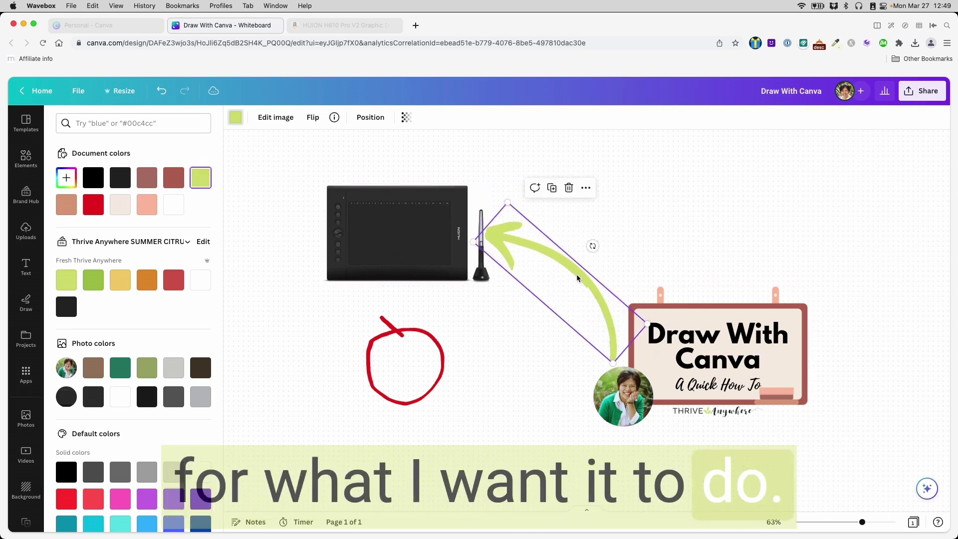
Delete the arrow graphic and freehand a light-green curved arrow from the title sign to the pen
click(569, 188)
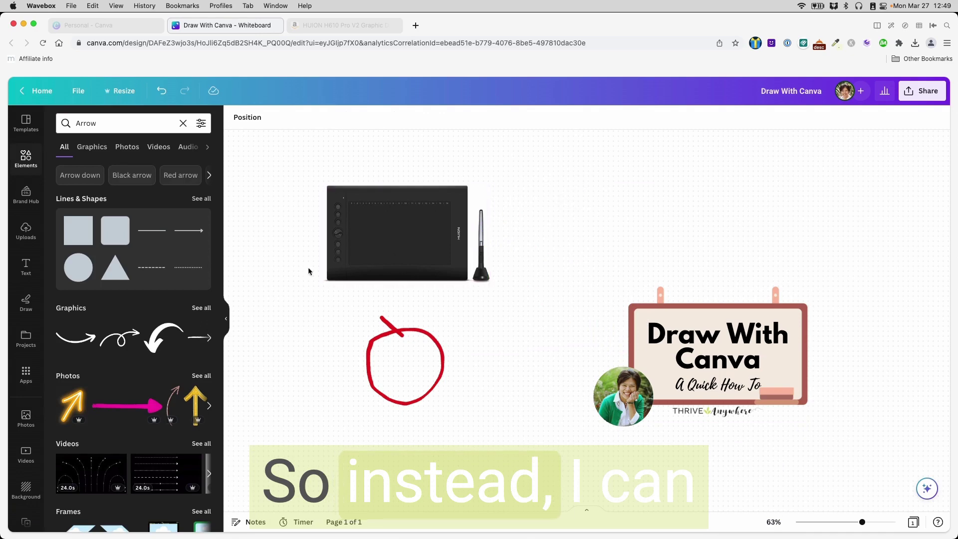
click(27, 302)
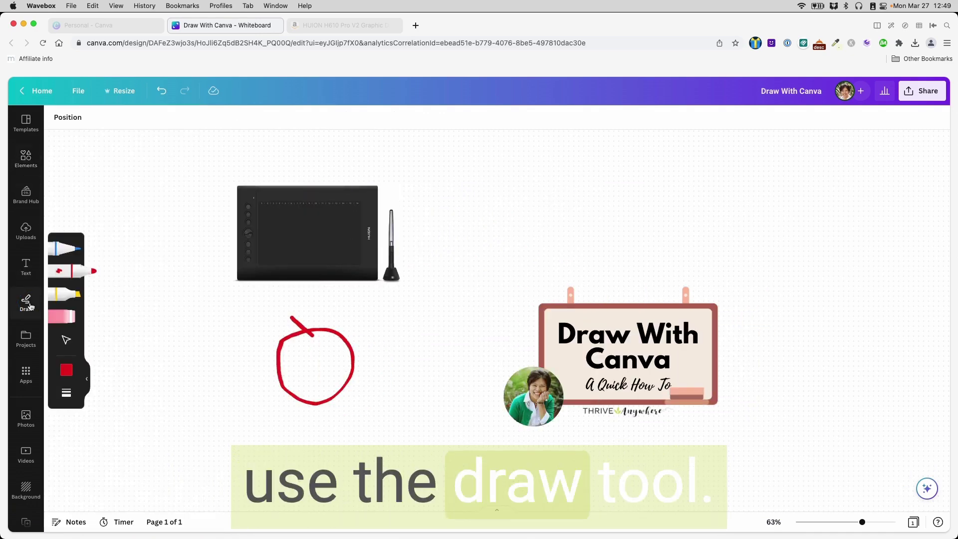
click(67, 369)
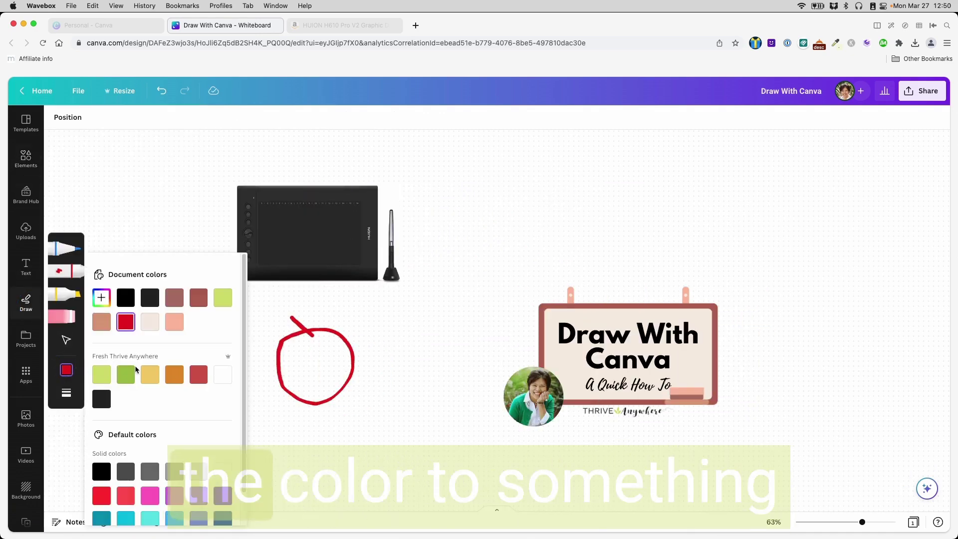
click(105, 376)
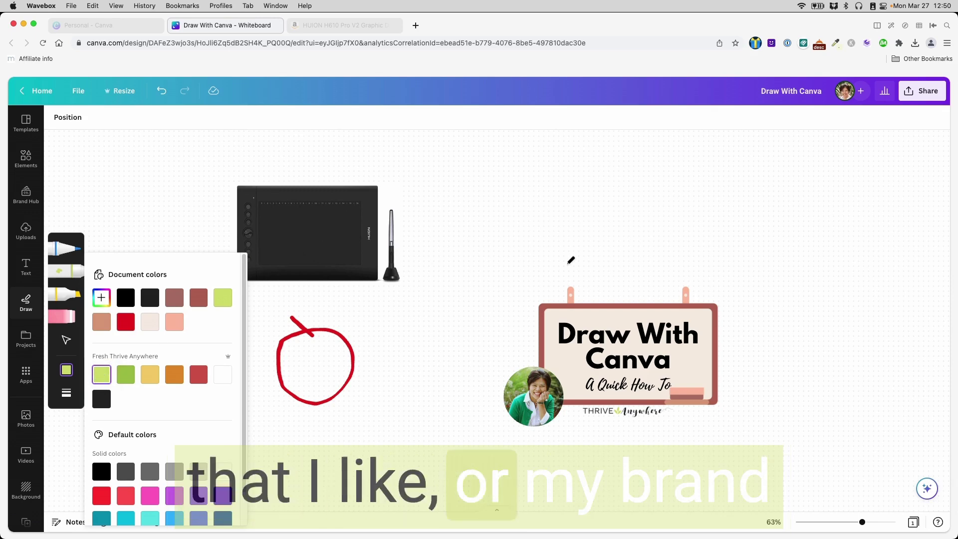
mouse_move(561, 289)
mouse_down()
mouse_move(535, 253)
mouse_move(496, 231)
mouse_move(413, 219)
mouse_up()
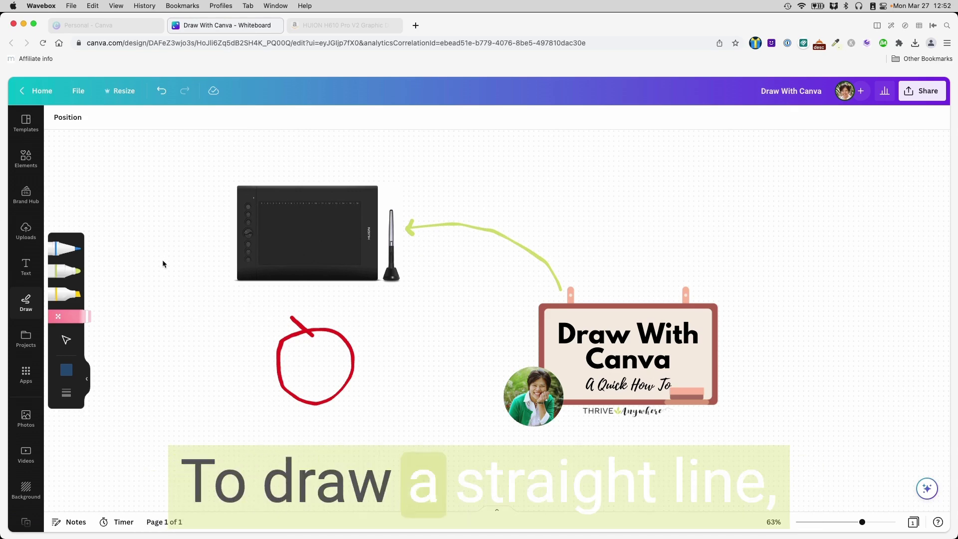
Draw a green straight line, a square left of the tablet and an oval beside the red circle
click(87, 274)
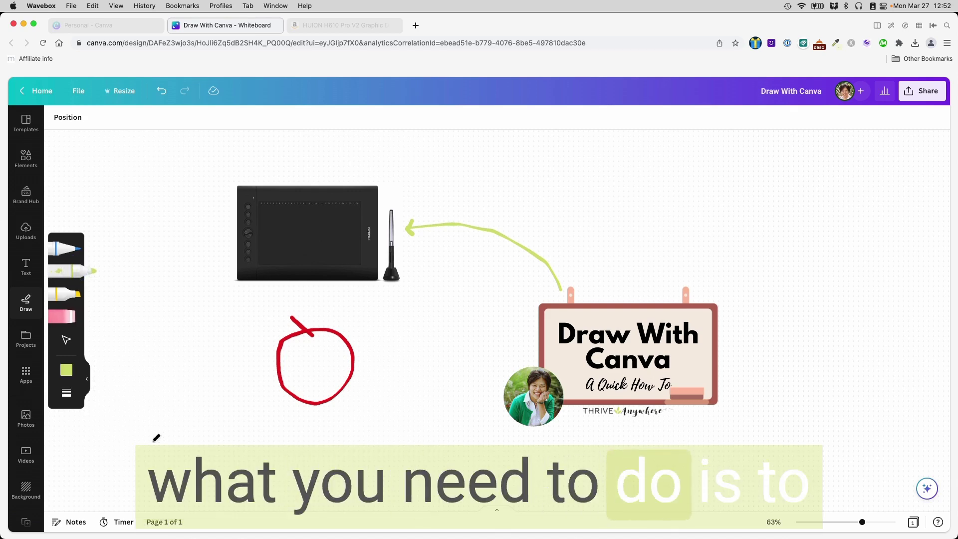
drag(151, 442, 183, 347)
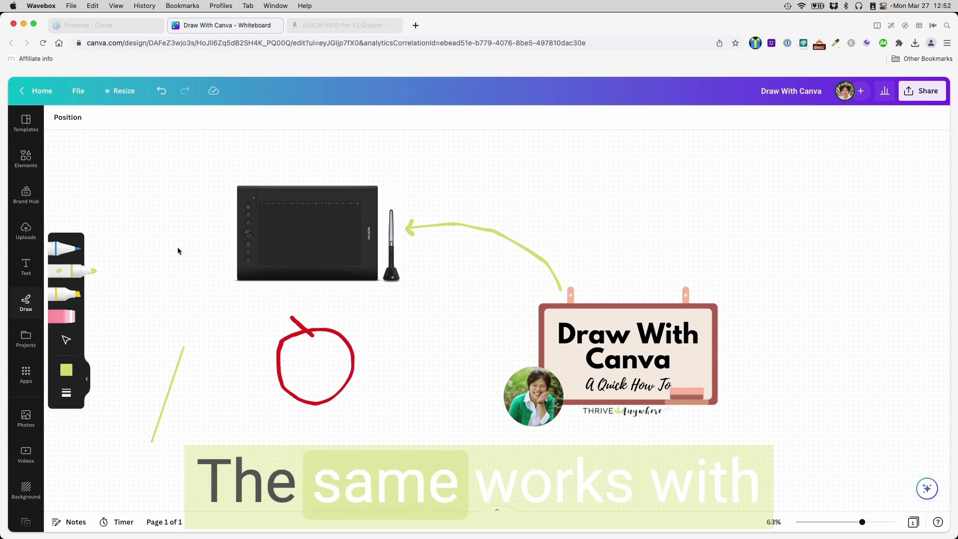
click(136, 221)
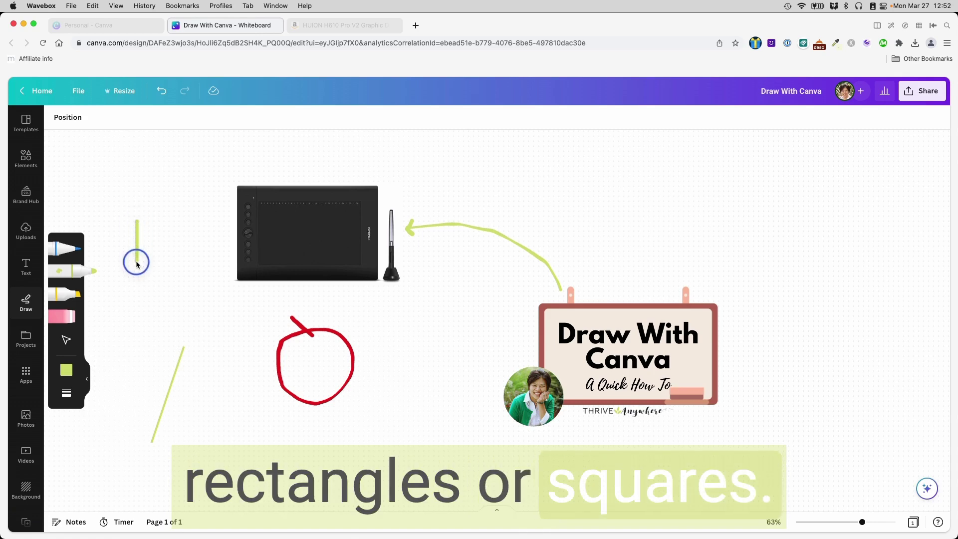
mouse_move(136, 264)
mouse_down()
mouse_move(136, 274)
mouse_move(194, 276)
mouse_up()
drag(195, 216, 134, 222)
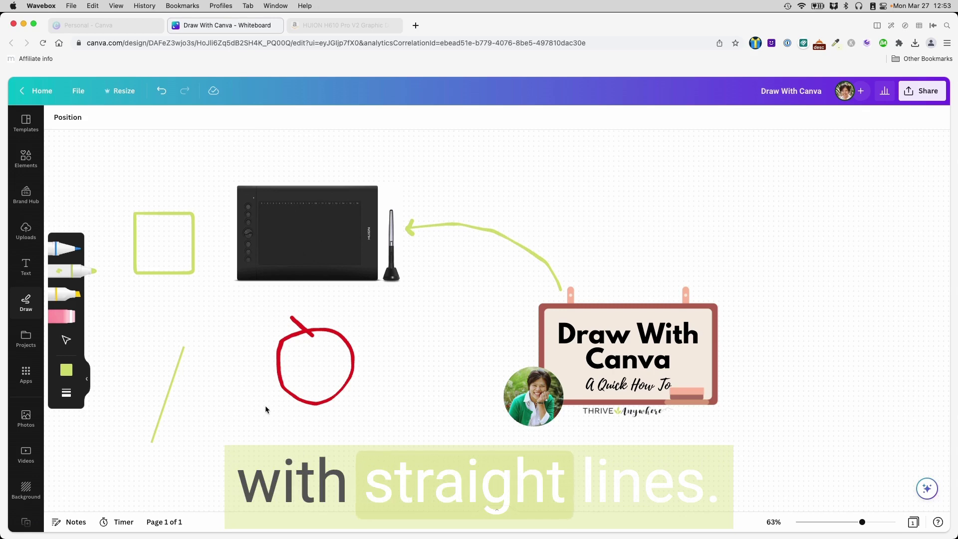
mouse_move(392, 345)
mouse_down()
mouse_move(453, 332)
mouse_move(464, 379)
mouse_move(421, 415)
mouse_move(402, 405)
mouse_move(394, 351)
mouse_up()
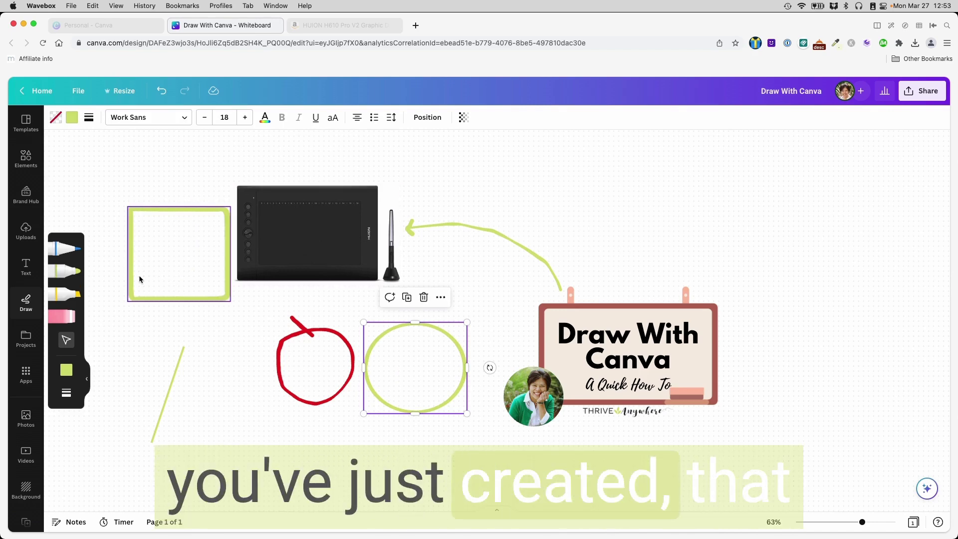
Squash the green square into a wide rectangle and attach the line's ends to it and the red circle
click(164, 220)
drag(179, 207, 183, 256)
click(183, 352)
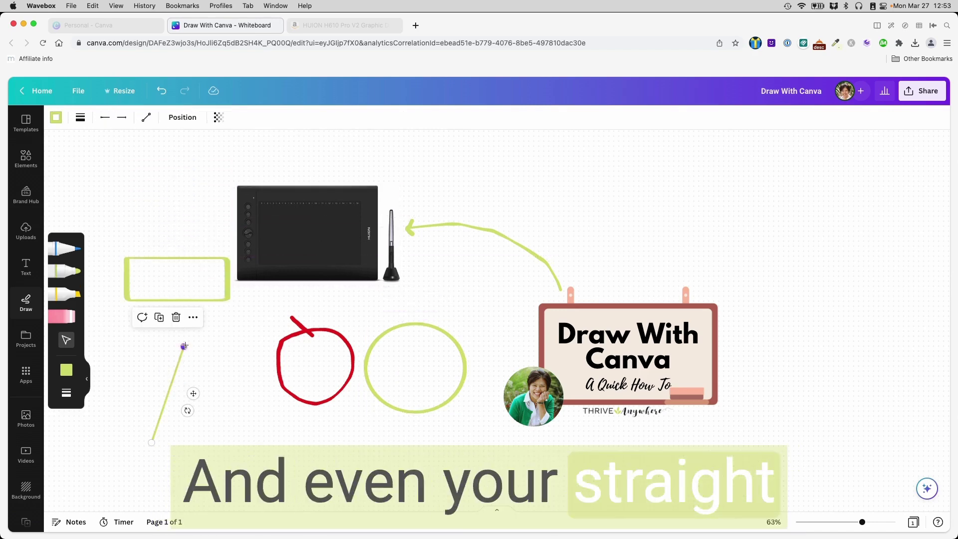
drag(184, 347, 276, 367)
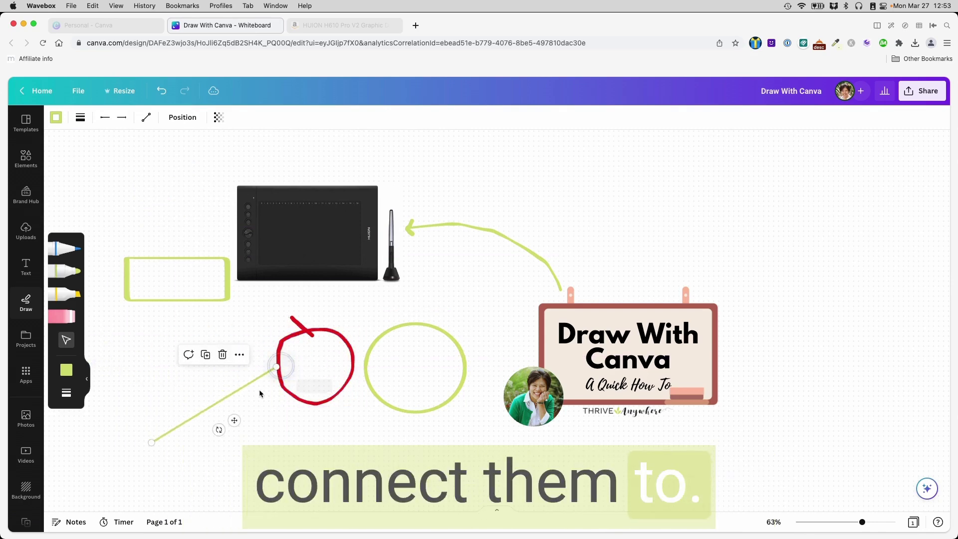
drag(151, 442, 174, 302)
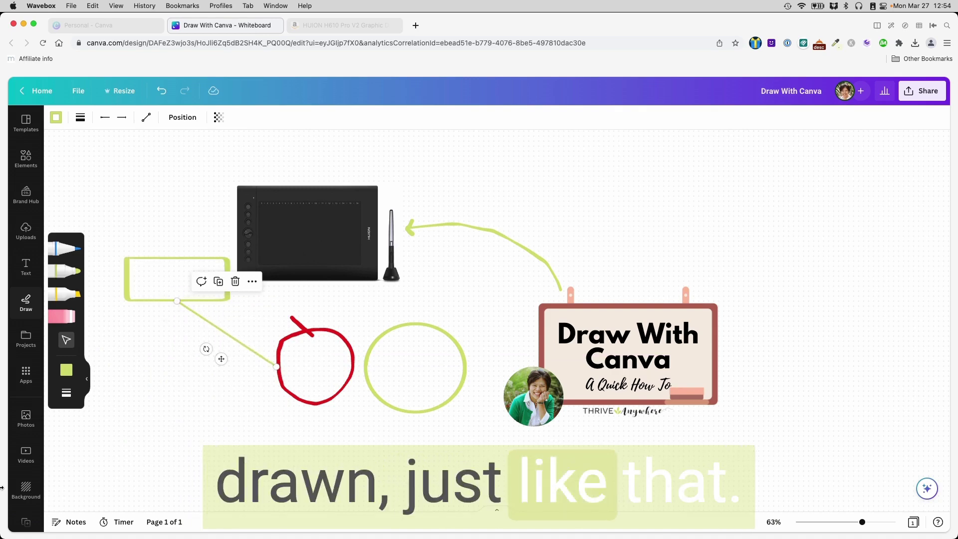
click(526, 452)
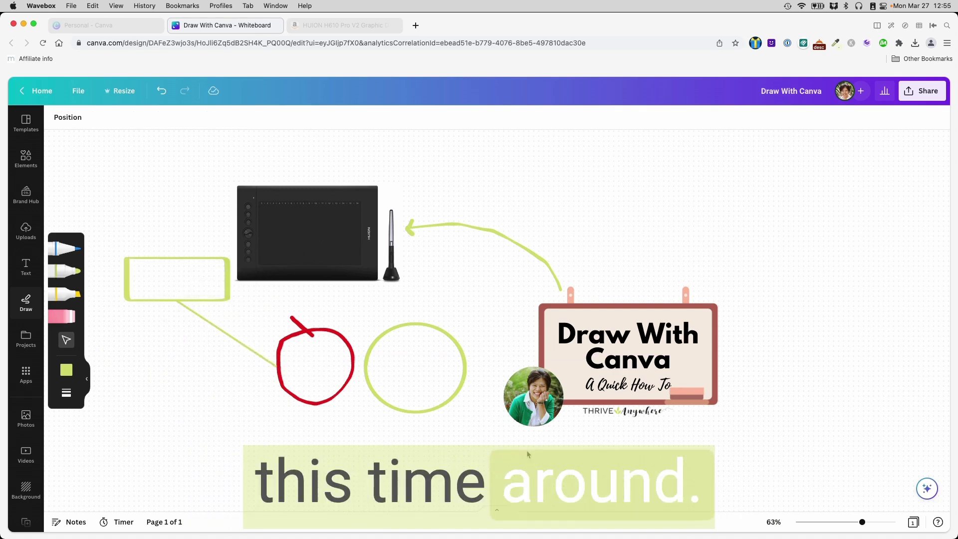